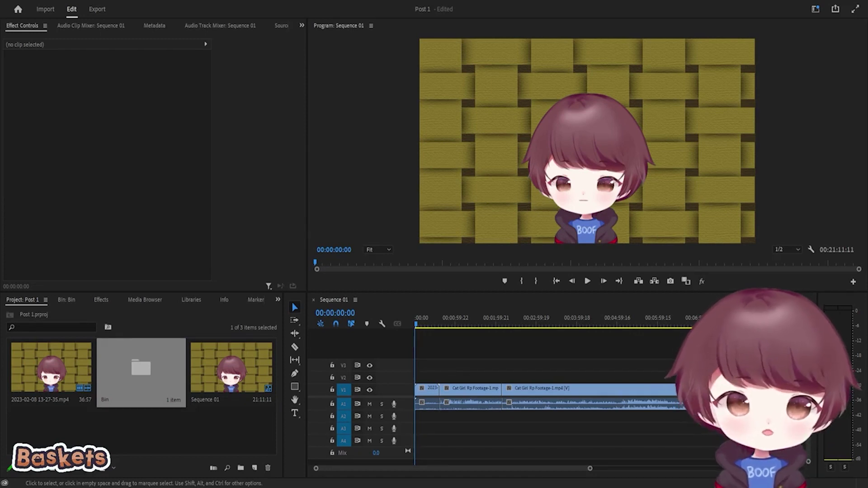
{"action": "left_click", "coordinate": [357, 113]}
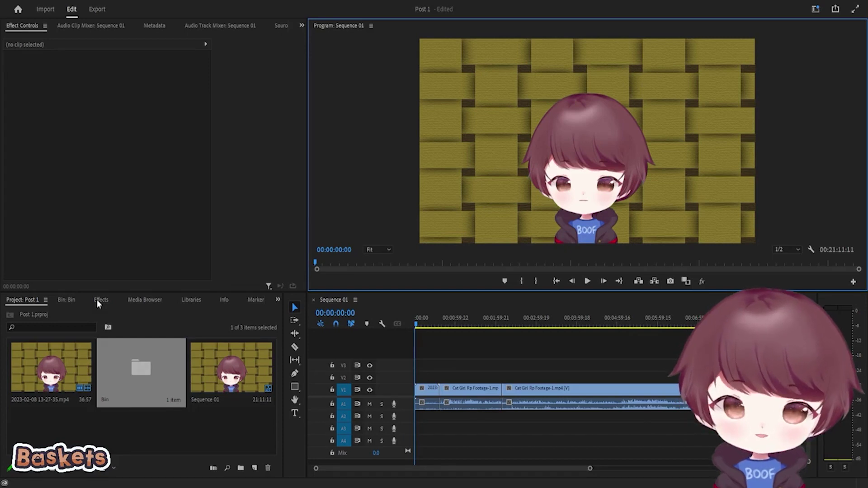
{"action": "left_click", "coordinate": [97, 300]}
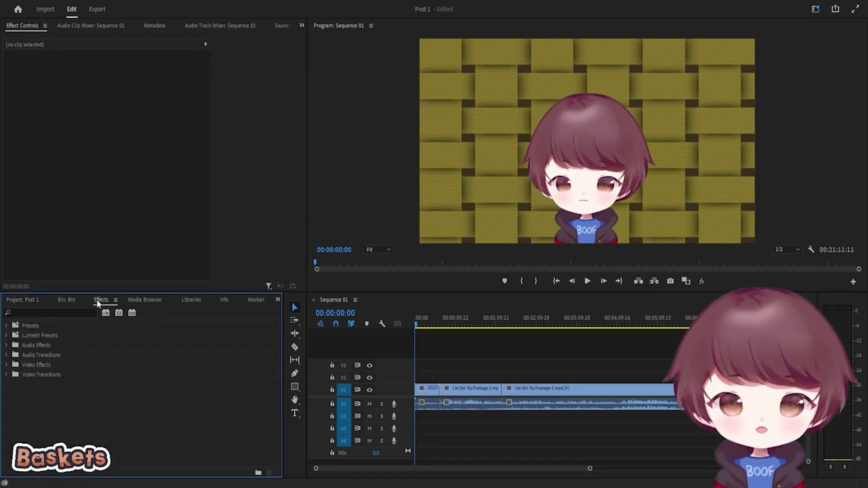
{"action": "left_click", "coordinate": [38, 310]}
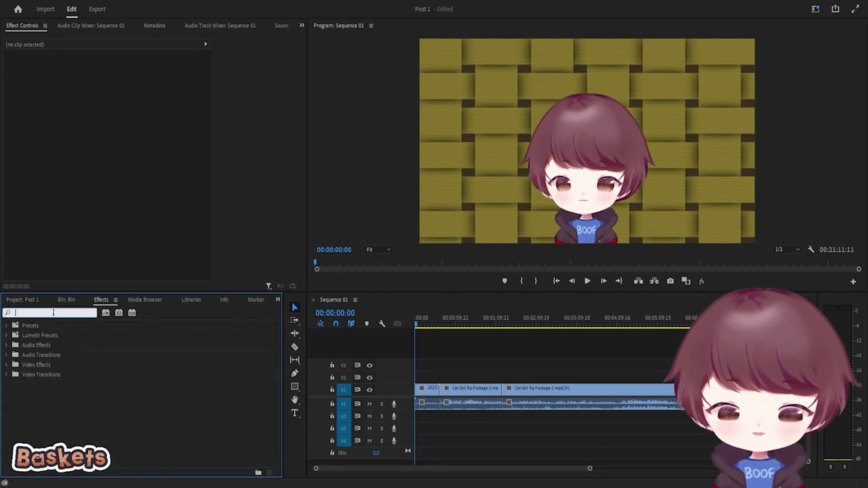
{"action": "type", "text": "denoise"}
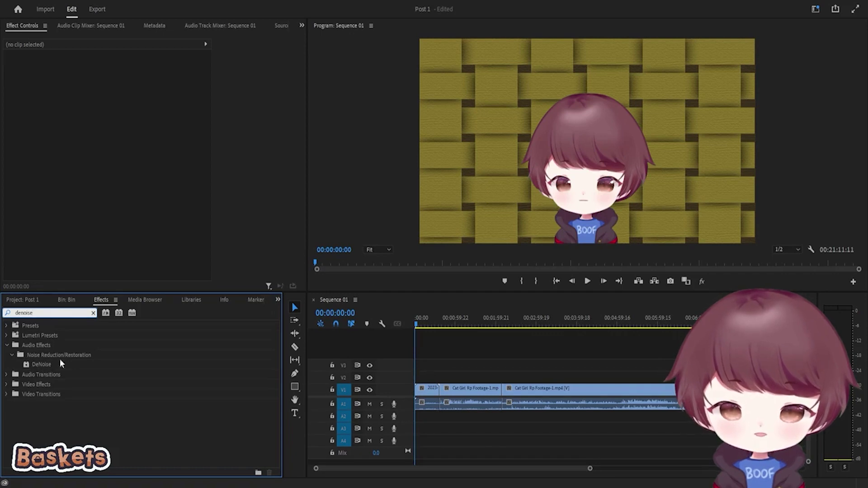
{"action": "left_click_drag", "start_coordinate": [44, 363], "coordinate": [433, 407]}
{"action": "left_click", "coordinate": [433, 407]}
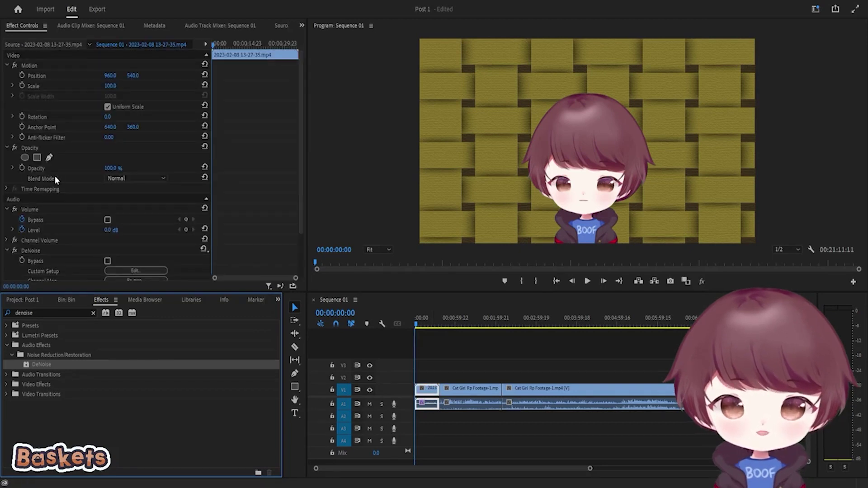
{"action": "scroll", "coordinate": [55, 219], "scroll_direction": "down", "scroll_amount": 3}
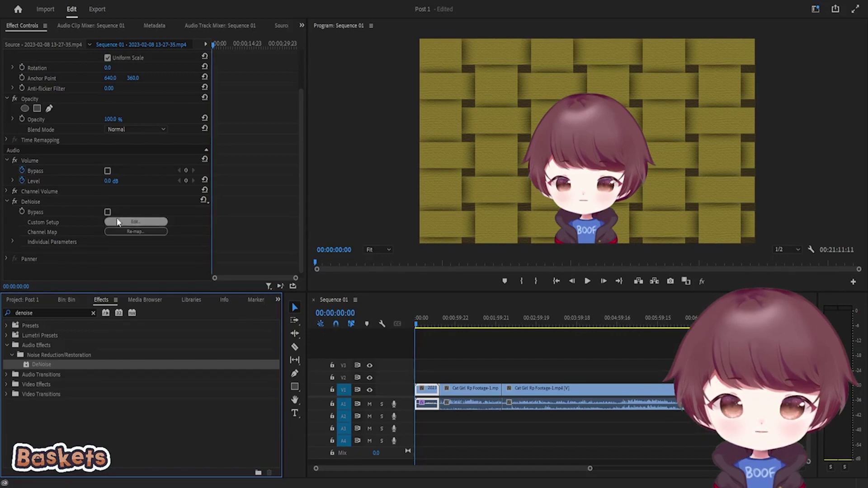
{"action": "left_click", "coordinate": [142, 222]}
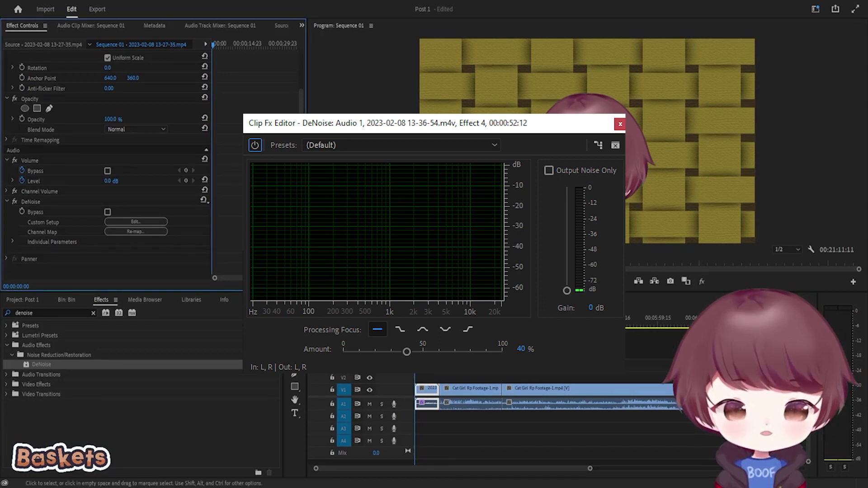
Step: Close the DeNoise editor and place the playhead at 00:00:36:21, the start of the second clip
{"action": "left_click", "coordinate": [620, 124]}
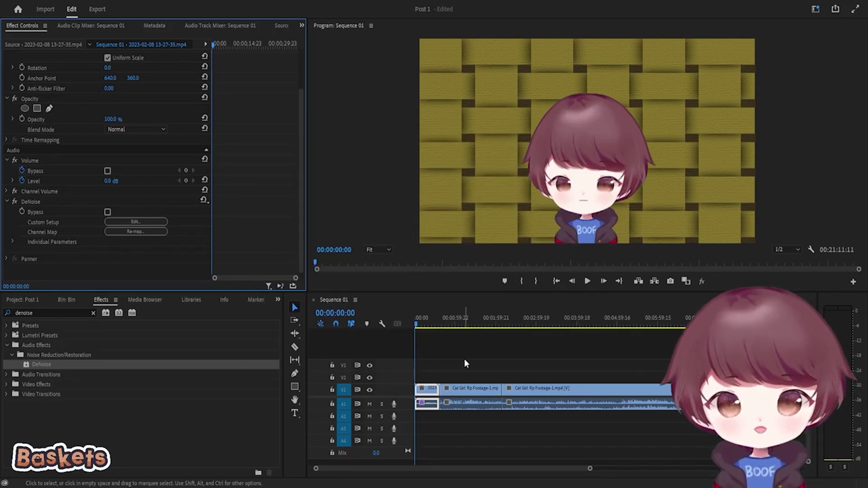
{"action": "left_click", "coordinate": [440, 325]}
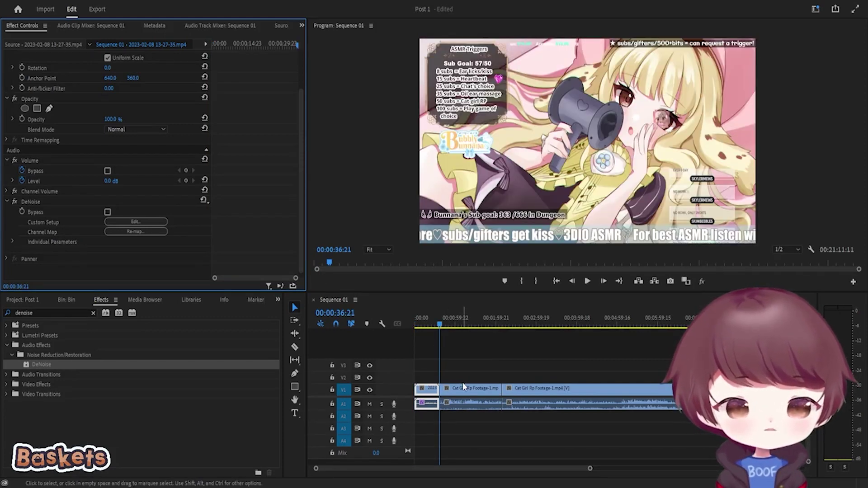
{"action": "left_click", "coordinate": [658, 178]}
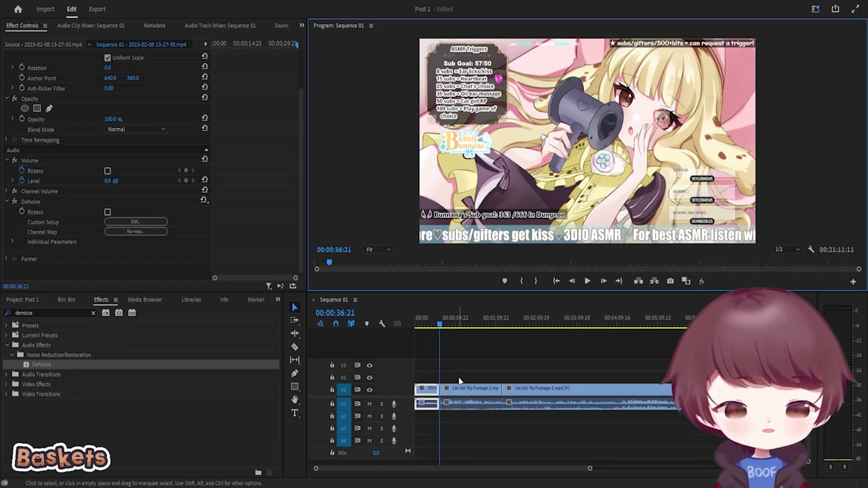
Step: Listen twice to the opening of Cat Girl Rp Footage-1 from 00:00:36:21, then add DeNoise to its audio
{"action": "left_click", "coordinate": [478, 393]}
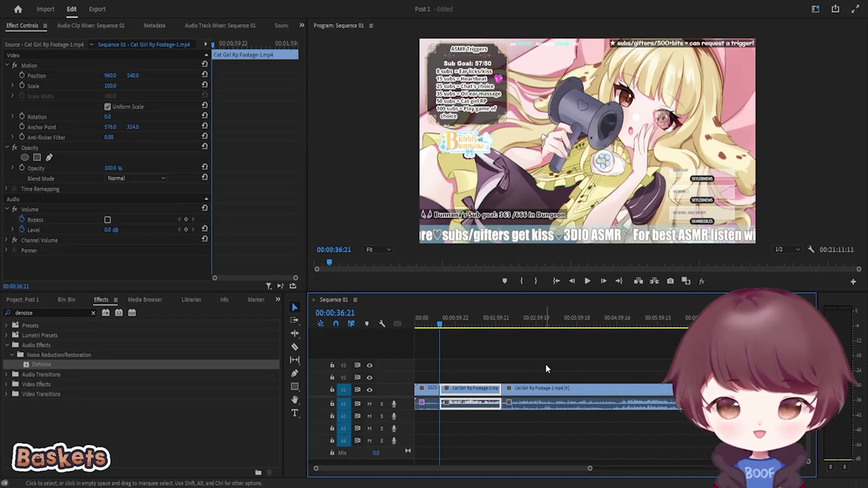
{"action": "key", "text": "space"}
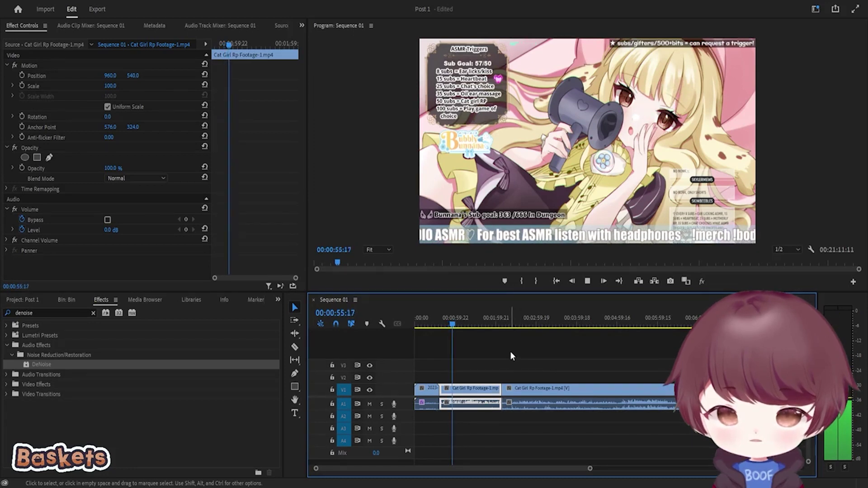
{"action": "key", "text": "space"}
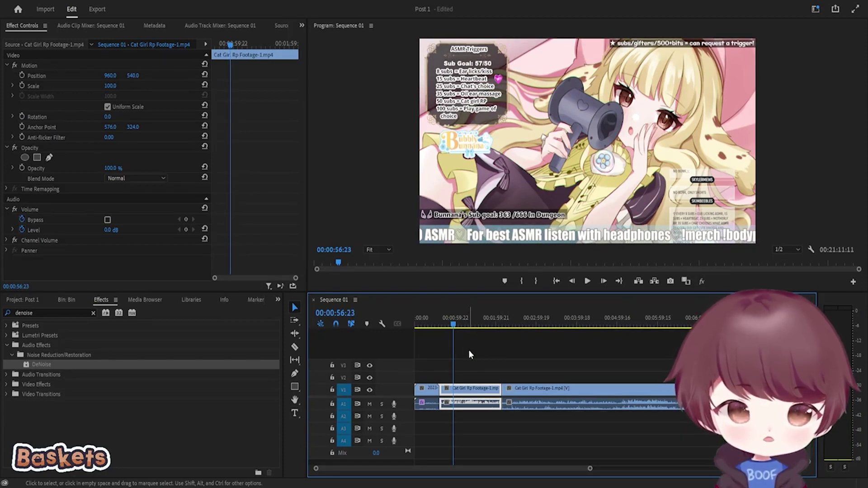
{"action": "key", "text": "Up"}
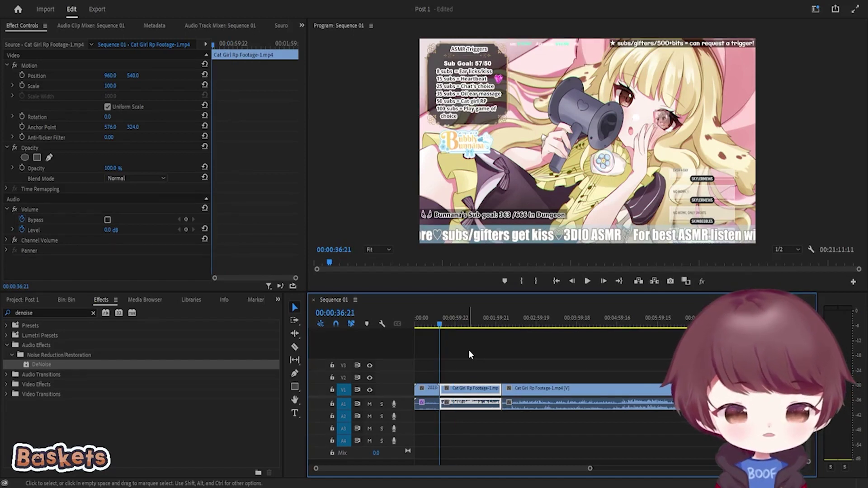
{"action": "key", "text": "space"}
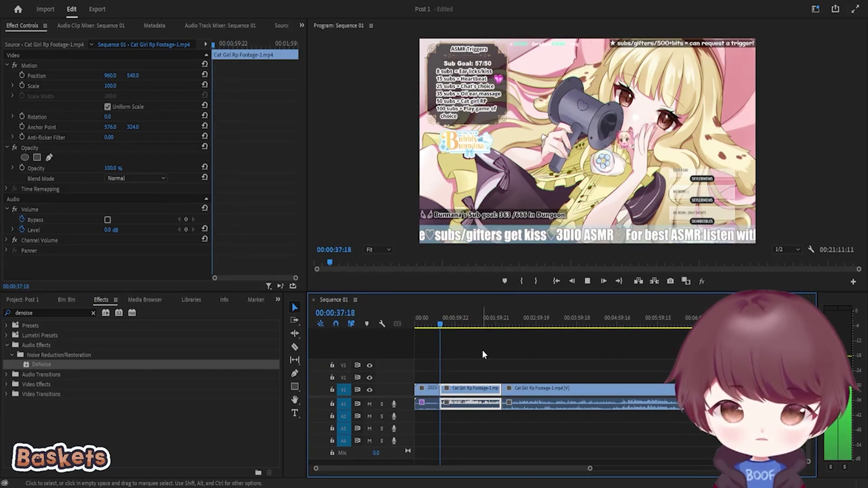
{"action": "key", "text": "space"}
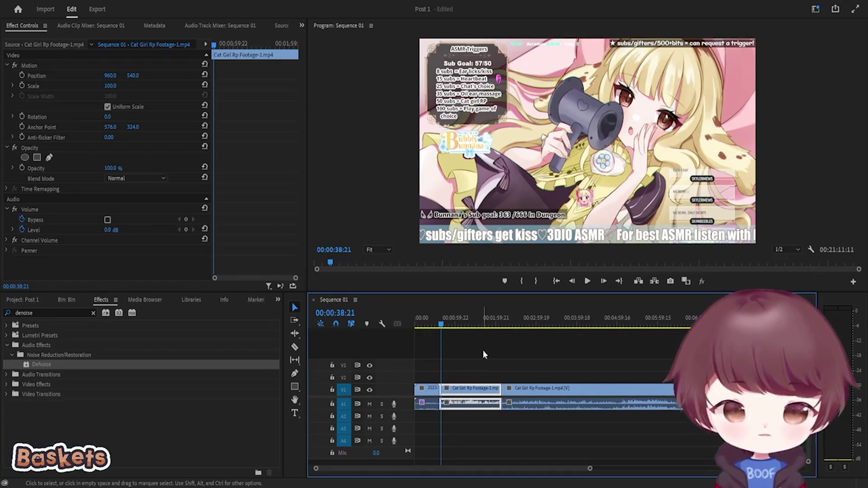
{"action": "key", "text": "Up"}
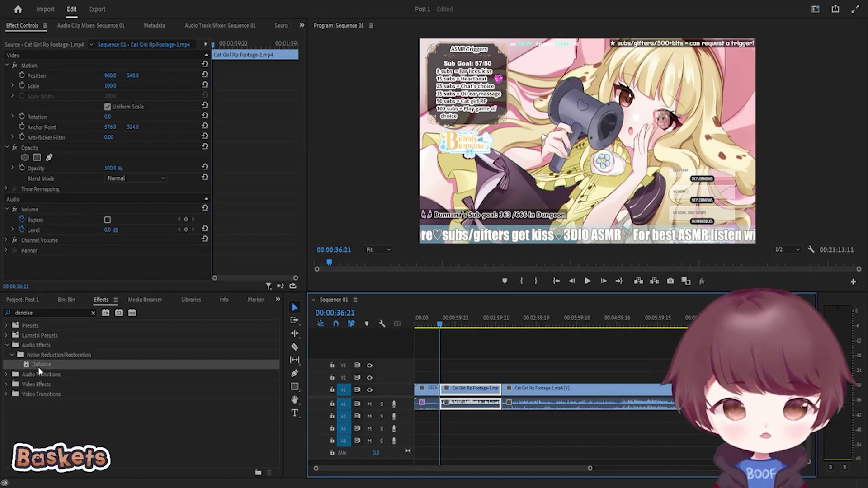
{"action": "left_click_drag", "start_coordinate": [38, 367], "coordinate": [474, 404]}
Step: Check the DeNoise custom setup for Cat Girl Rp Footage-1 in Effect Controls
{"action": "scroll", "coordinate": [104, 257], "scroll_direction": "down", "scroll_amount": 2}
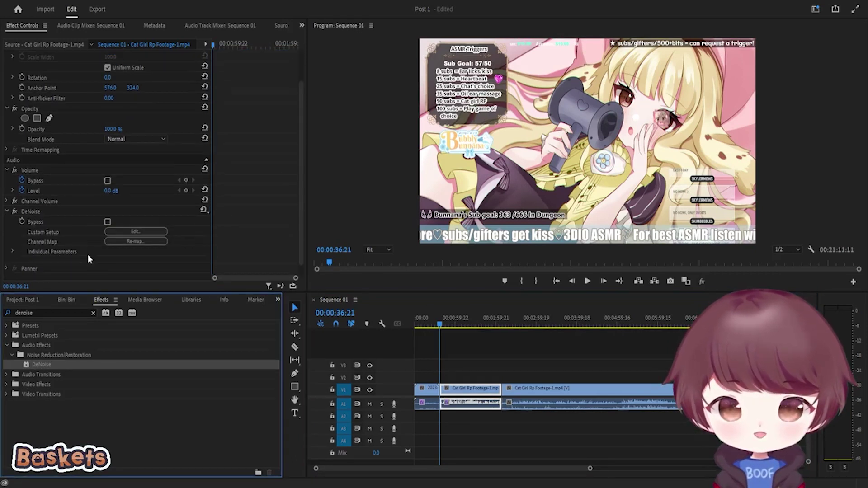
{"action": "left_click", "coordinate": [145, 234]}
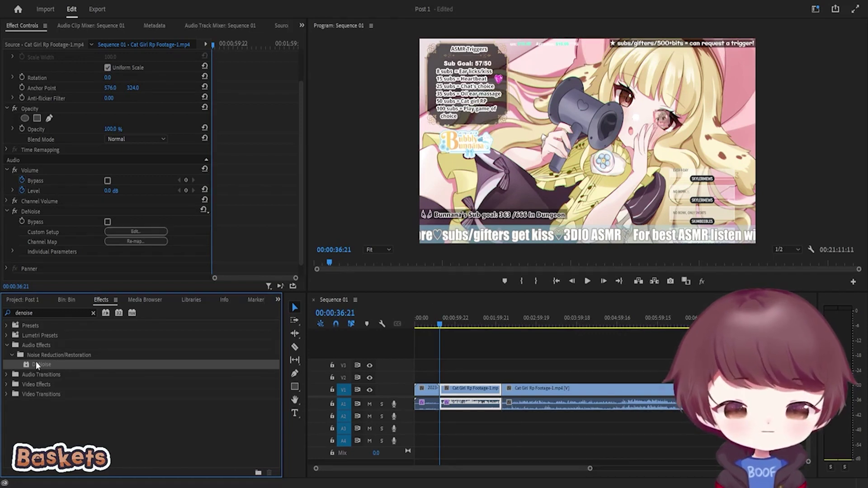
{"action": "left_click", "coordinate": [114, 233]}
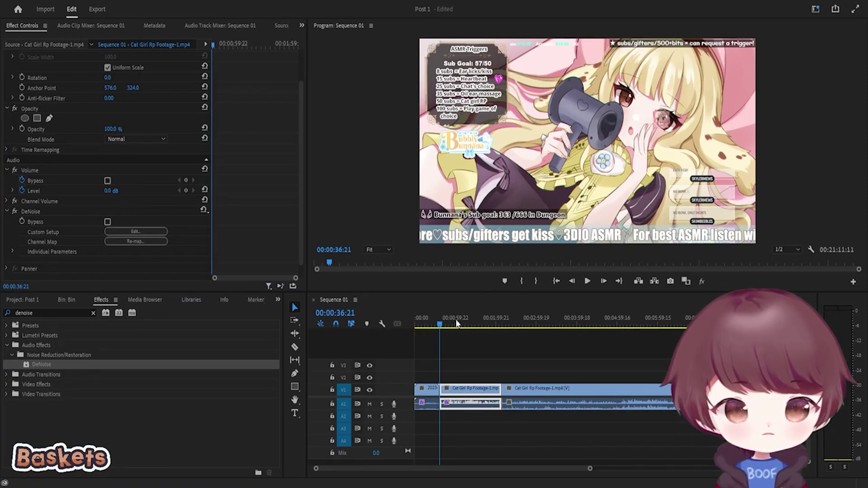
{"action": "key", "text": "Right"}
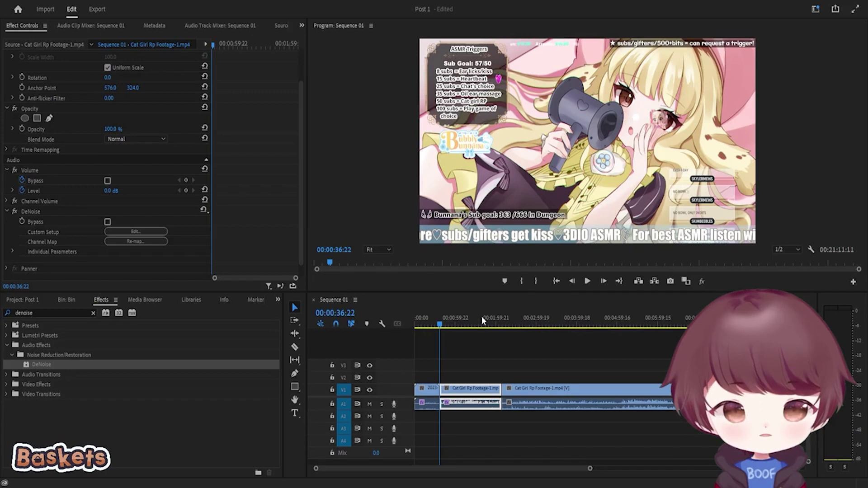
Step: Play back the Cat Girl Rp Footage-1 audio to hear the denoising, pausing at 00:00:52:12
{"action": "key", "text": "space"}
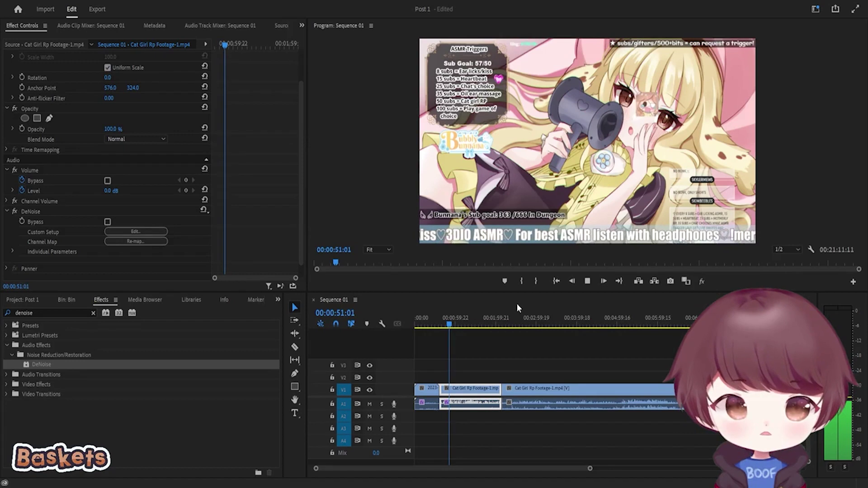
{"action": "key", "text": "space"}
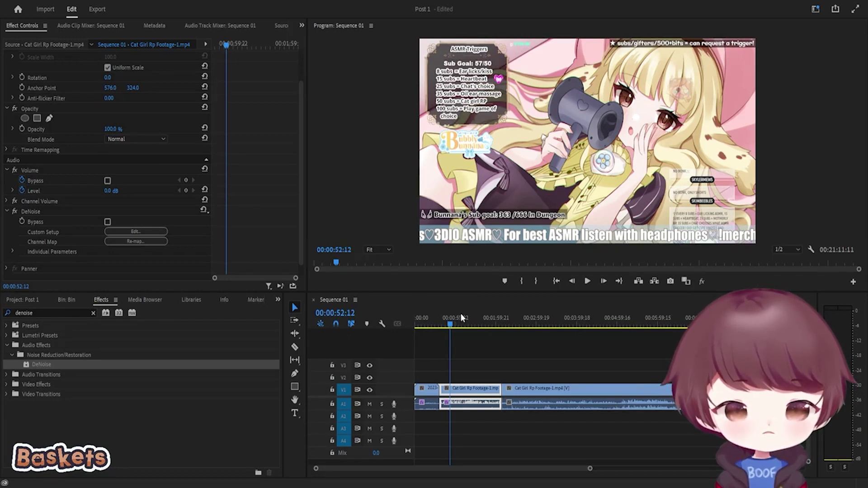
{"action": "key", "text": "space"}
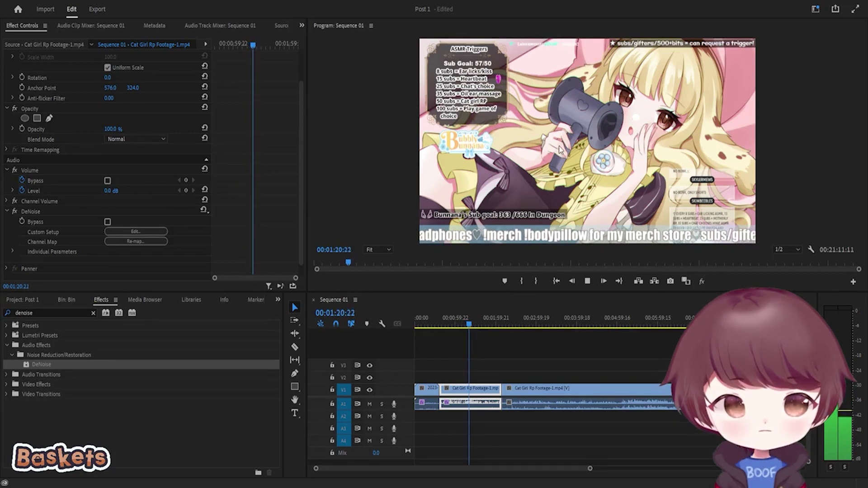
Step: Expand DeNoise's individual parameters in Effect Controls to reveal the Amount slider
{"action": "left_click", "coordinate": [68, 263]}
{"action": "scroll", "coordinate": [58, 240], "scroll_direction": "down", "scroll_amount": 1}
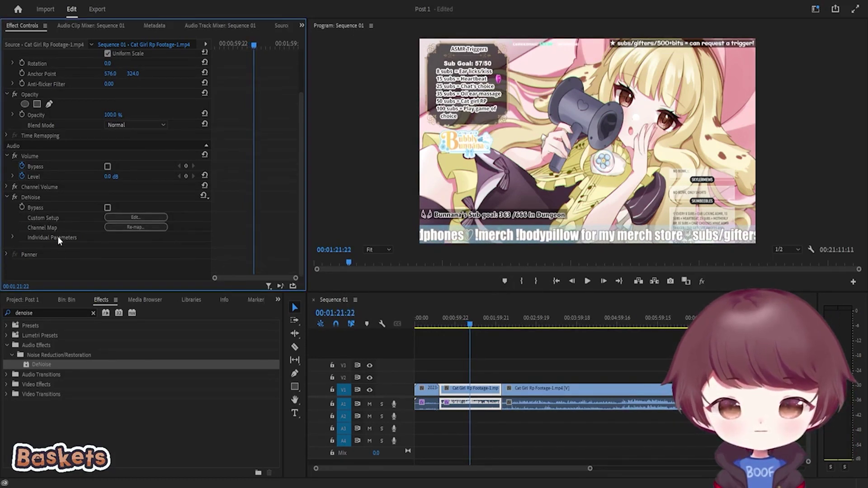
{"action": "left_click", "coordinate": [13, 237]}
{"action": "scroll", "coordinate": [46, 243], "scroll_direction": "down", "scroll_amount": 1}
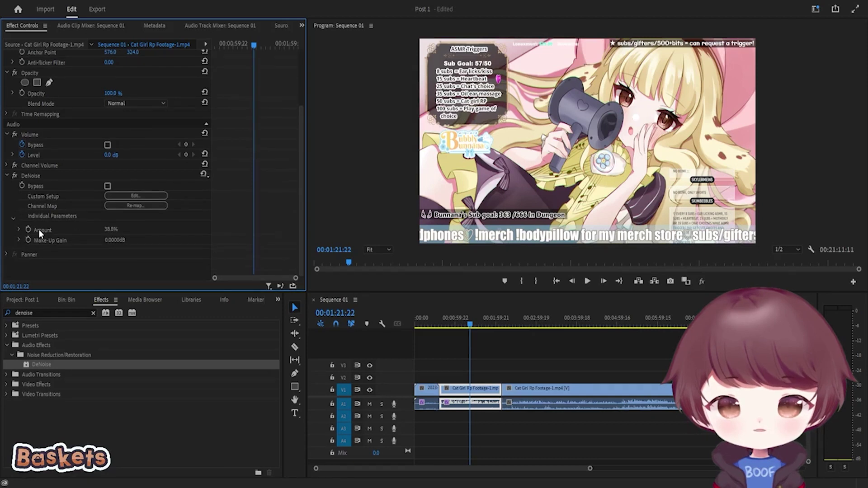
{"action": "left_click", "coordinate": [19, 230]}
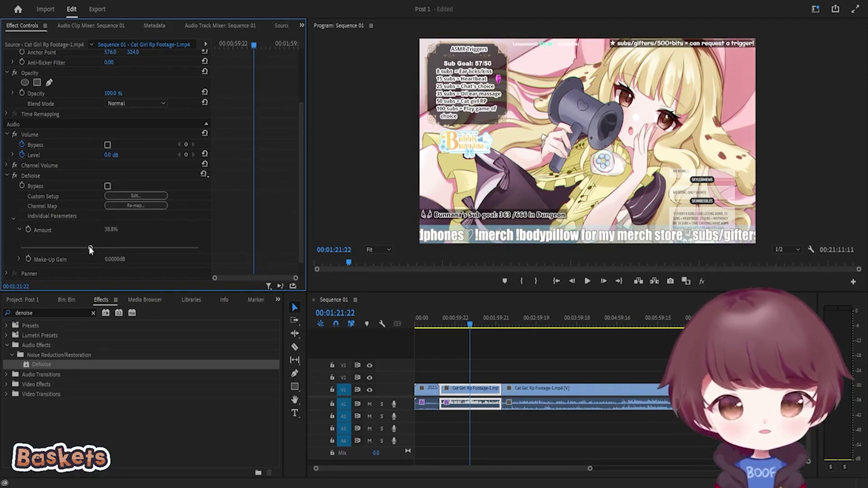
Step: Adjust the DeNoise Amount during playback until it settles at about 50.4%
{"action": "key", "text": "space"}
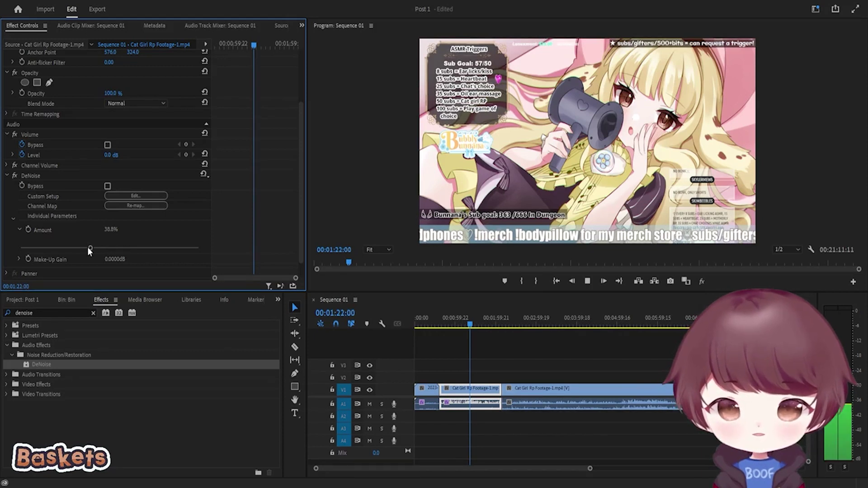
{"action": "left_click_drag", "start_coordinate": [90, 247], "coordinate": [201, 246]}
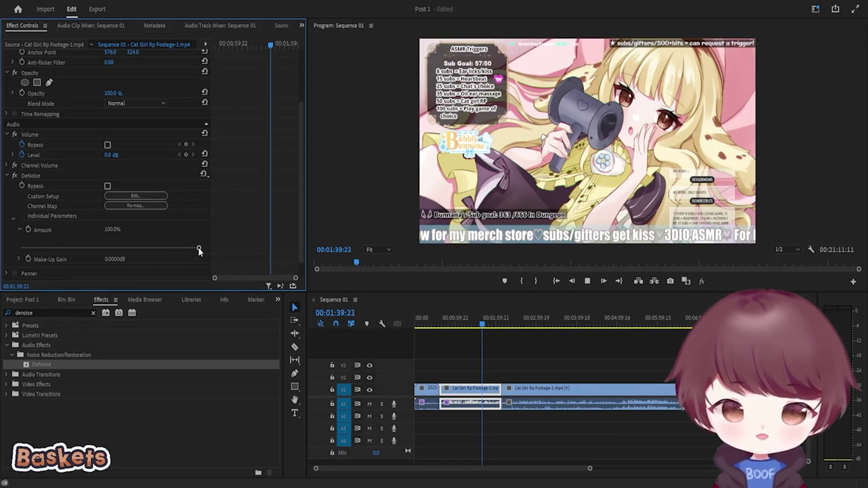
{"action": "left_click_drag", "start_coordinate": [198, 248], "coordinate": [47, 256]}
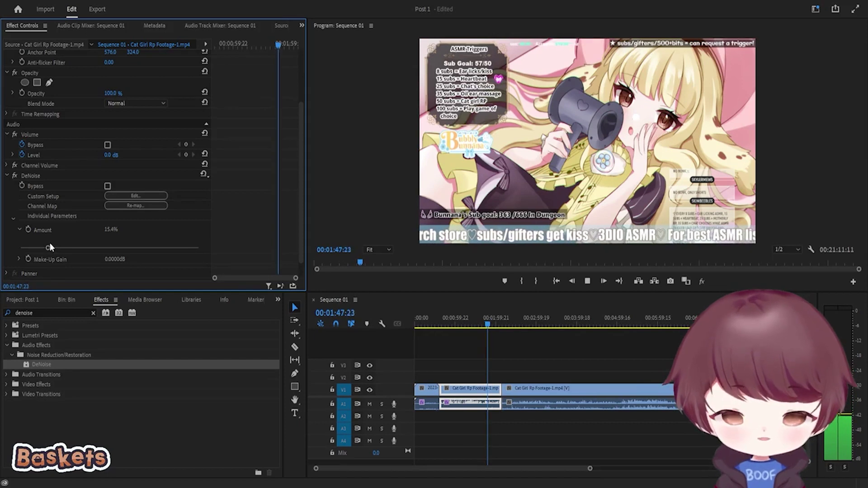
{"action": "left_click_drag", "start_coordinate": [58, 247], "coordinate": [93, 251]}
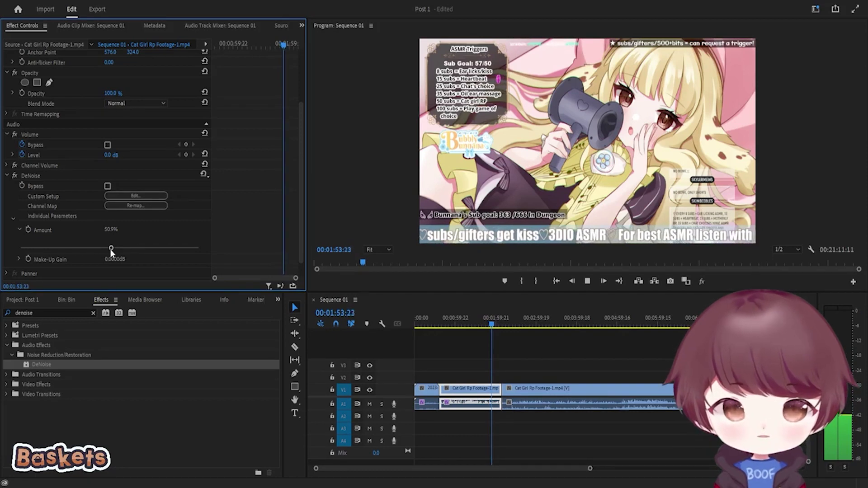
{"action": "left_click_drag", "start_coordinate": [111, 248], "coordinate": [110, 249]}
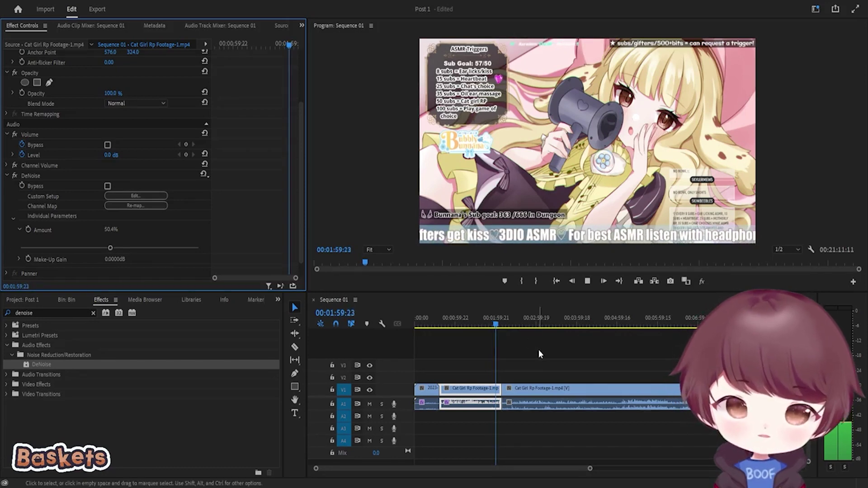
{"action": "key", "text": "space"}
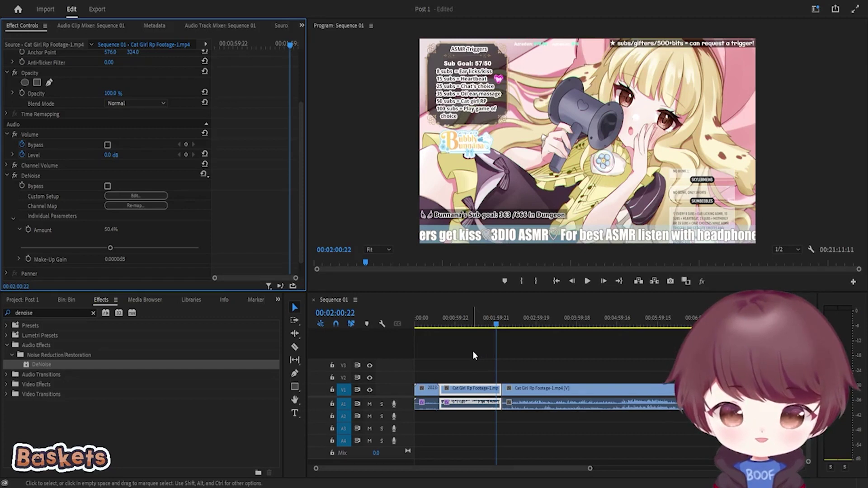
{"action": "left_click", "coordinate": [558, 387]}
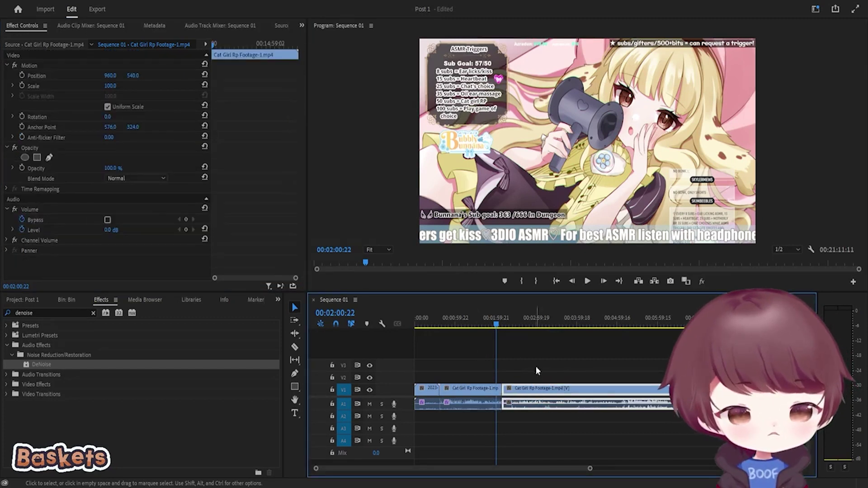
Step: At 00:02:09:16, tag the clip as Dialogue in the Audio workspace with the Subtle Boost (Female) EQ preset
{"action": "left_click", "coordinate": [501, 320]}
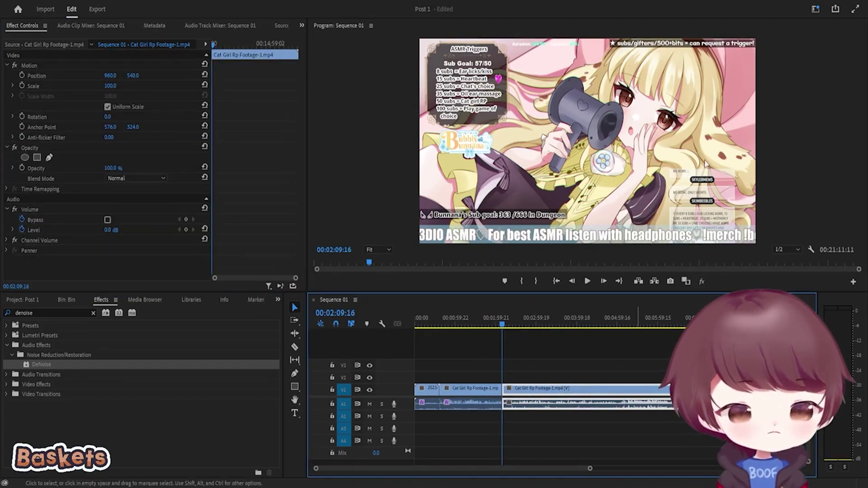
{"action": "left_click", "coordinate": [815, 10]}
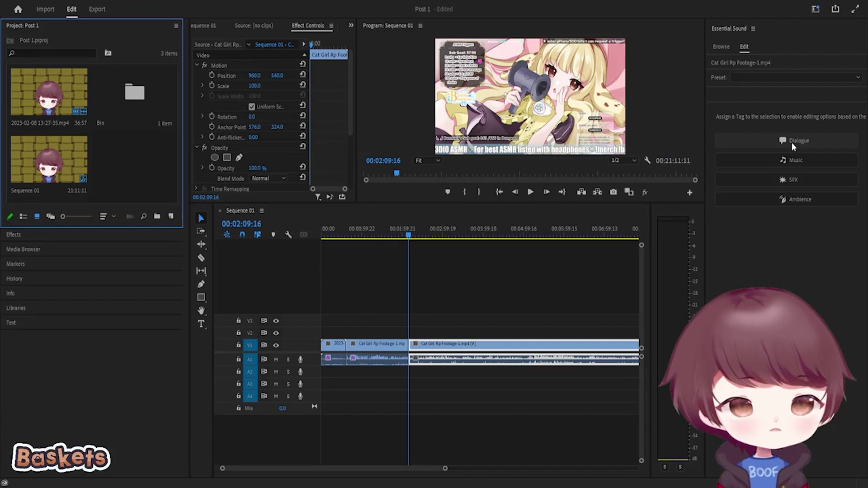
{"action": "left_click", "coordinate": [791, 142]}
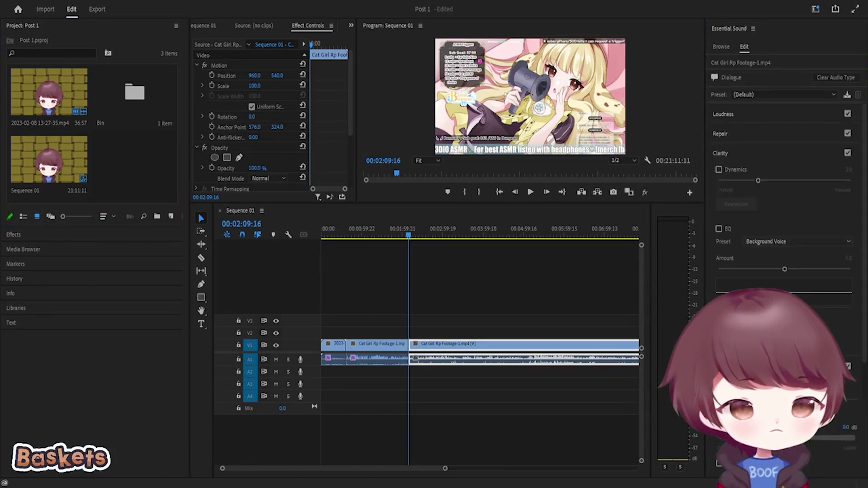
{"action": "left_click", "coordinate": [716, 281]}
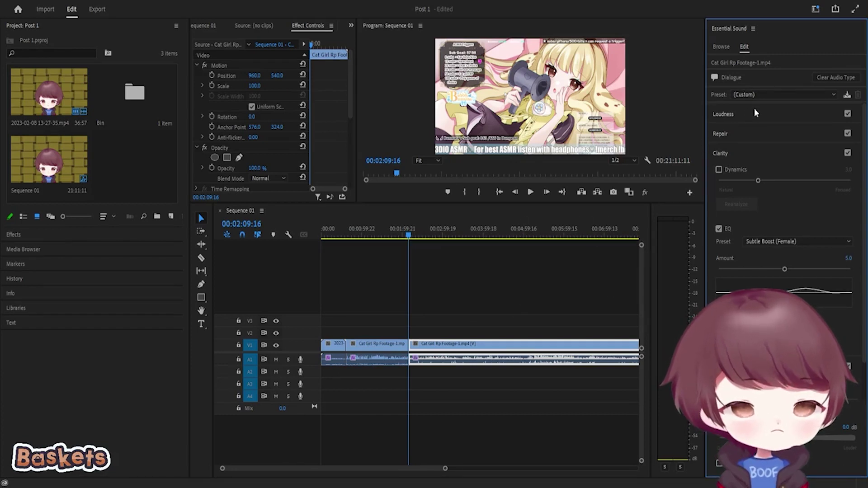
Step: Expand Repair and compare playback with Reduce Noise on and off, leaving it unchecked
{"action": "left_click", "coordinate": [744, 134]}
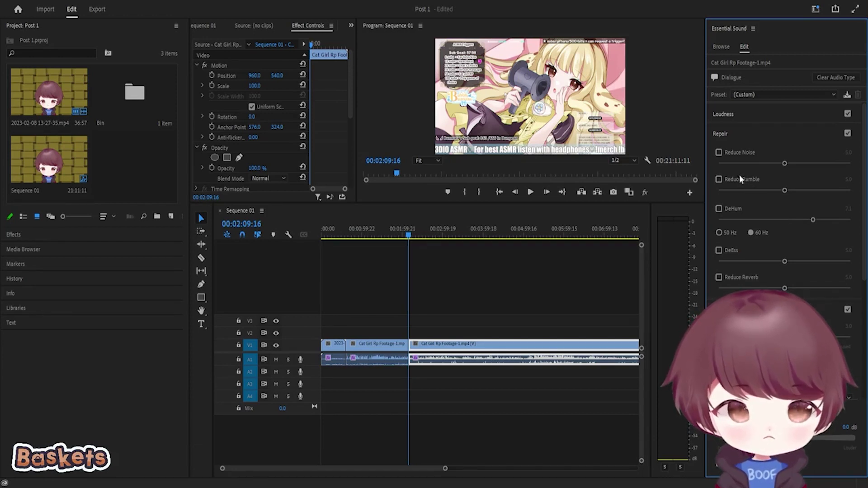
{"action": "left_click", "coordinate": [719, 153]}
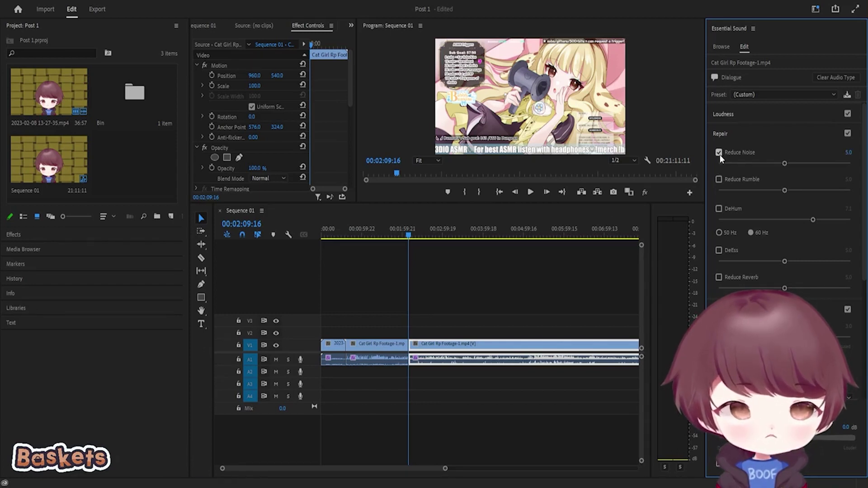
{"action": "key", "text": "space"}
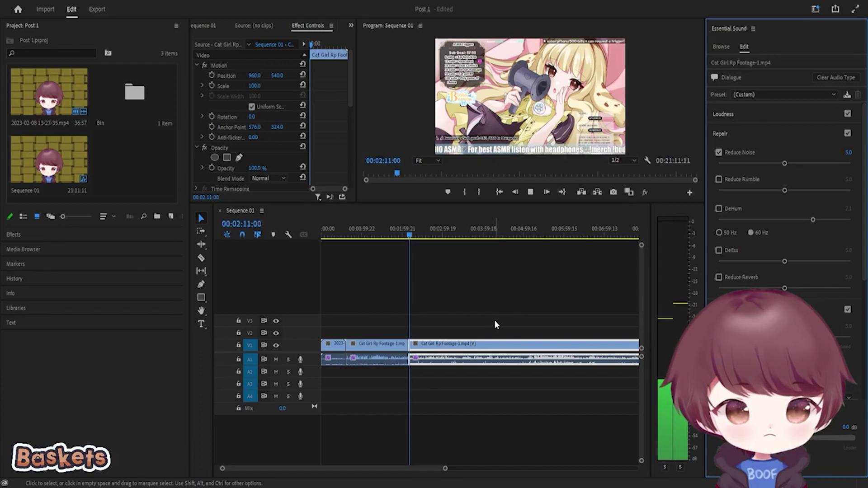
{"action": "left_click", "coordinate": [719, 153]}
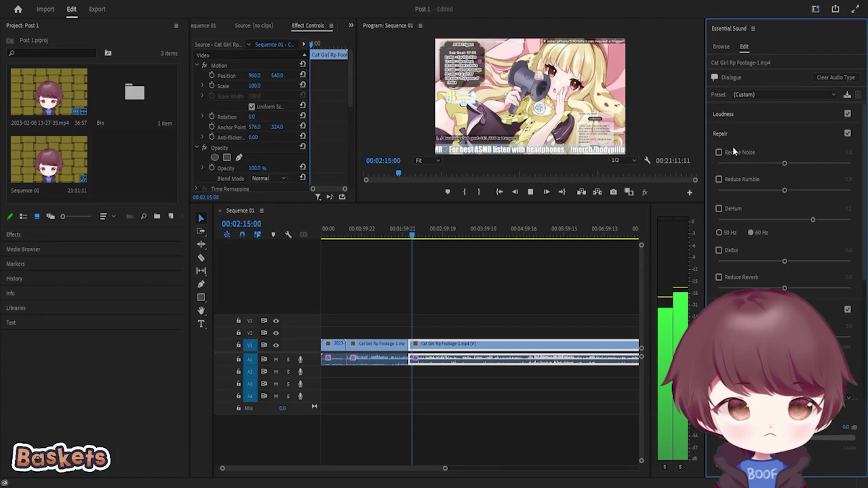
{"action": "key", "text": "space"}
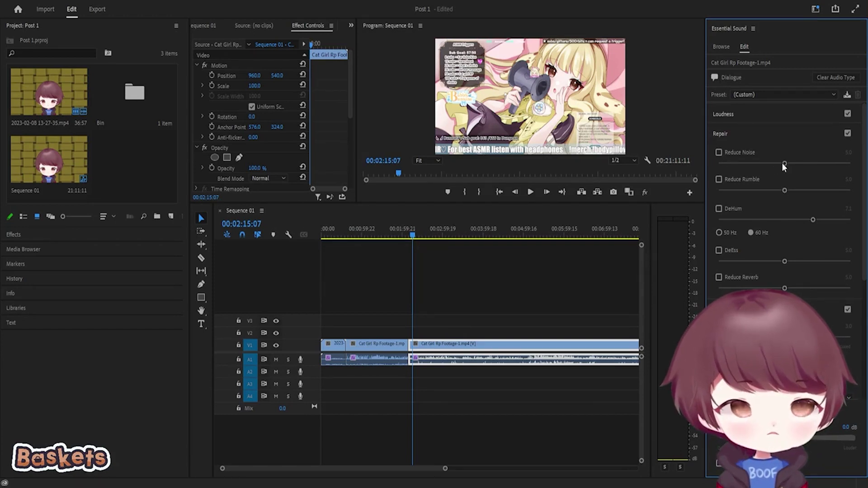
Step: Drag the Reduce Noise slider to 5.5, which switches Reduce Noise back on
{"action": "mouse_move", "coordinate": [784, 164]}
{"action": "left_mouse_down"}
{"action": "mouse_move", "coordinate": [768, 167]}
{"action": "mouse_move", "coordinate": [791, 171]}
{"action": "left_mouse_up"}
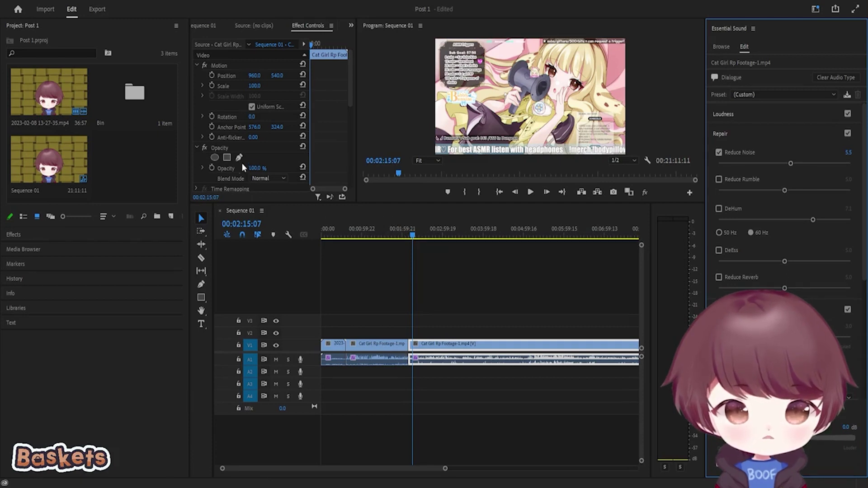
{"action": "scroll", "coordinate": [231, 156], "scroll_direction": "down", "scroll_amount": 3}
Step: Expand DeNoise's parameters and enable the Amount stopwatch, keyframing 54.6% at 02:15:07
{"action": "scroll", "coordinate": [238, 169], "scroll_direction": "down", "scroll_amount": 2}
{"action": "left_click", "coordinate": [275, 209]}
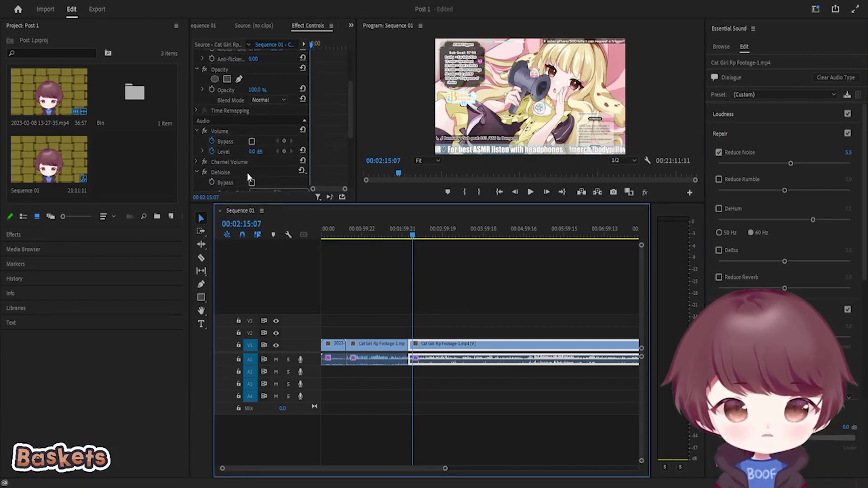
{"action": "scroll", "coordinate": [235, 167], "scroll_direction": "down", "scroll_amount": 1}
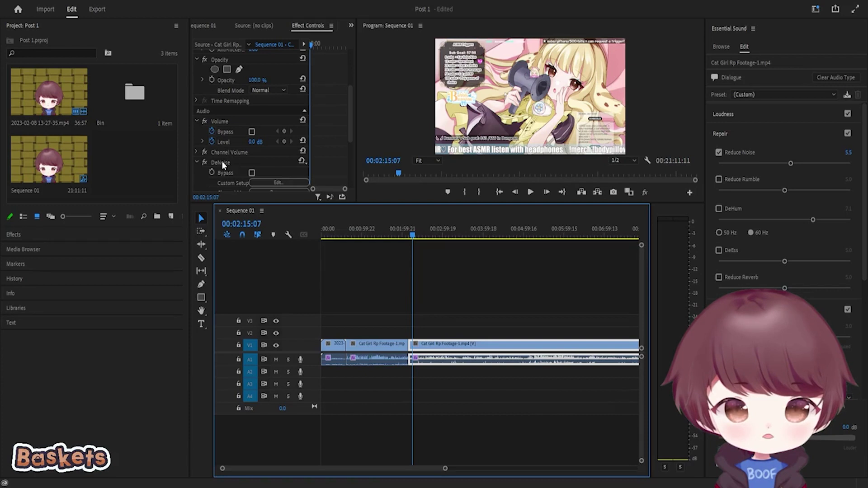
{"action": "scroll", "coordinate": [232, 162], "scroll_direction": "down", "scroll_amount": 1}
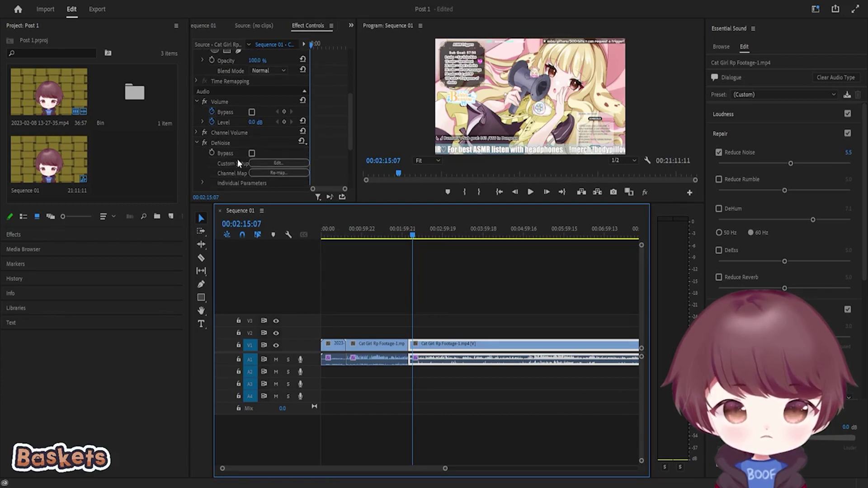
{"action": "scroll", "coordinate": [244, 166], "scroll_direction": "down", "scroll_amount": 2}
{"action": "left_click", "coordinate": [203, 141]}
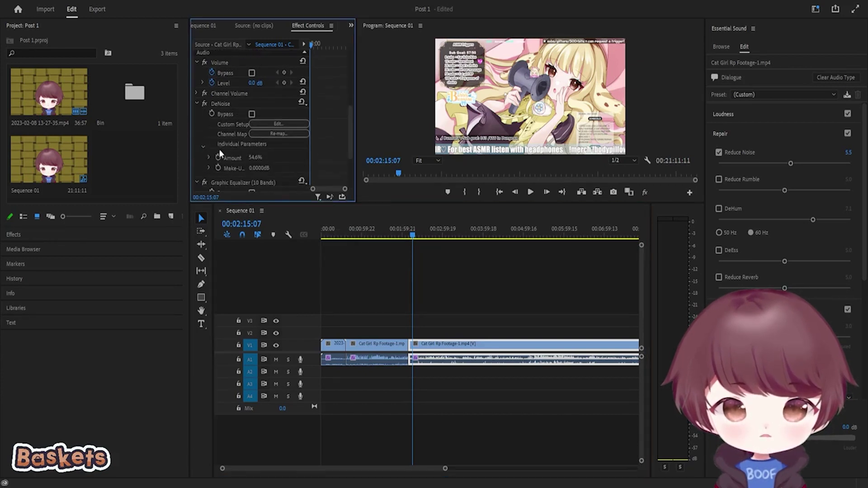
{"action": "scroll", "coordinate": [213, 146], "scroll_direction": "down", "scroll_amount": 1}
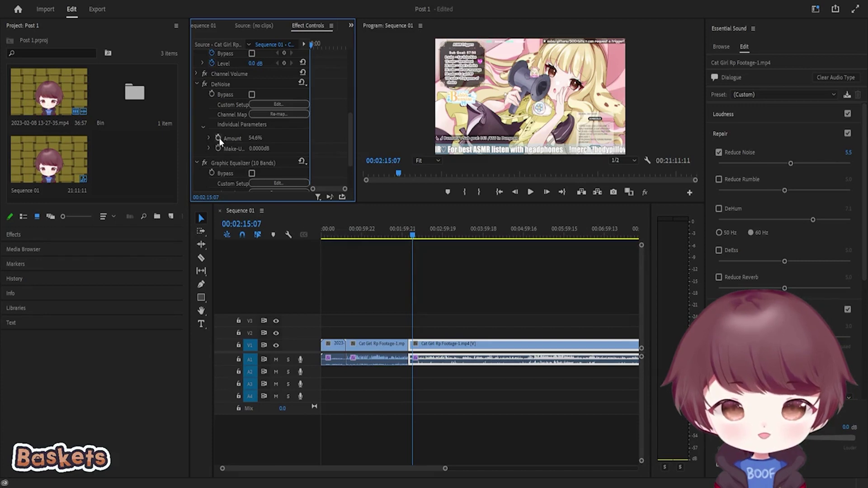
{"action": "left_click", "coordinate": [219, 138]}
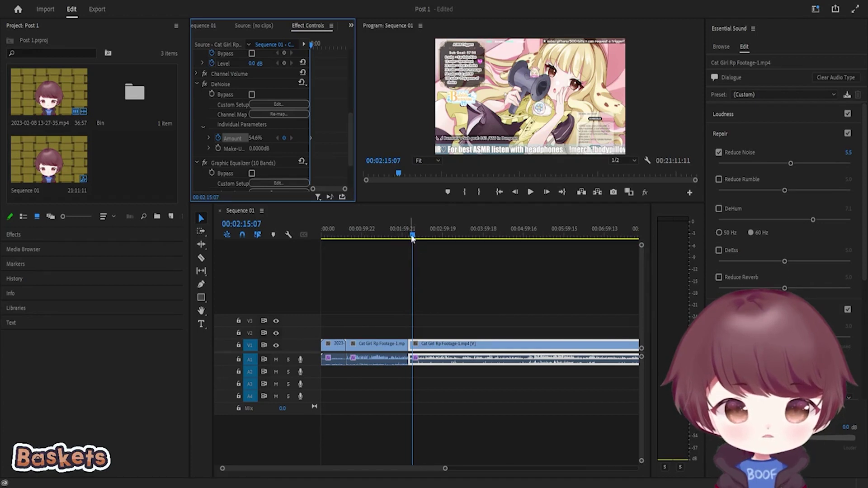
Step: Add a second 54.6% Amount keyframe at 02:26:00, then return to the earlier keyframe
{"action": "left_click_drag", "start_coordinate": [411, 234], "coordinate": [419, 235]}
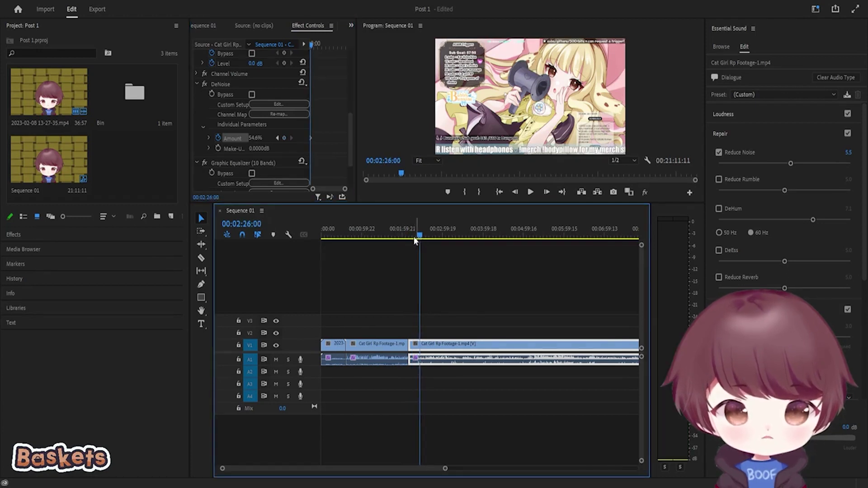
{"action": "left_click", "coordinate": [283, 139]}
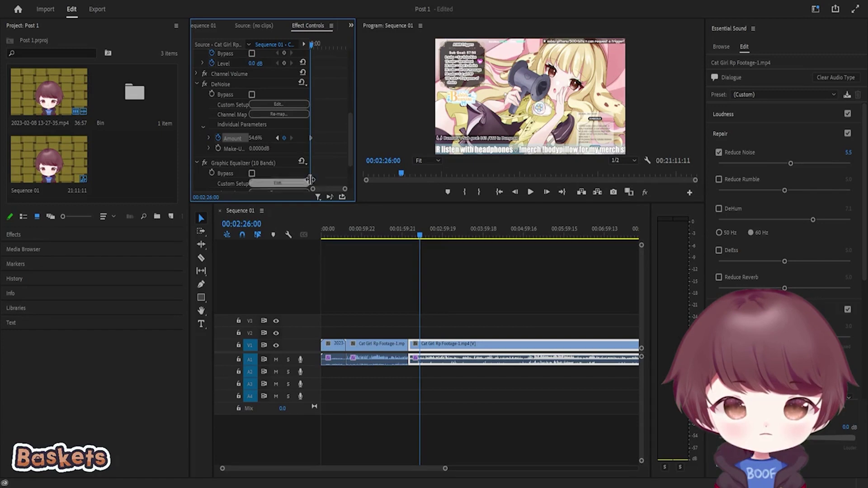
{"action": "left_click_drag", "start_coordinate": [344, 189], "coordinate": [338, 192]}
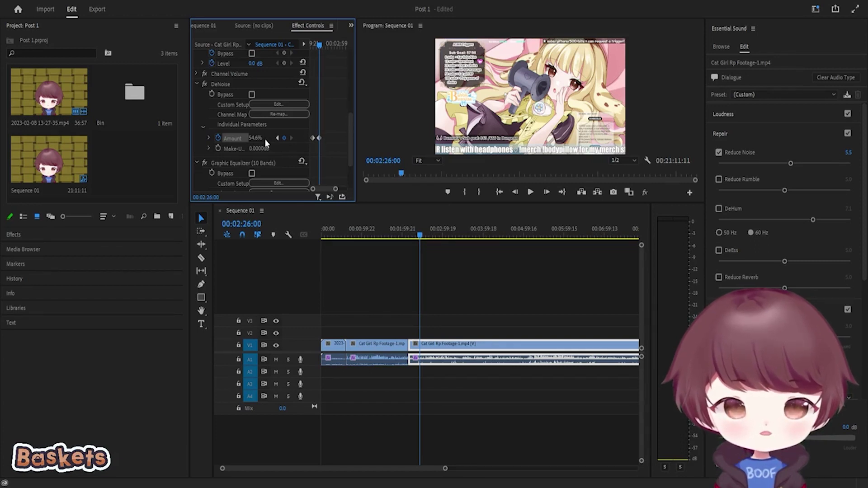
{"action": "left_click", "coordinate": [277, 139]}
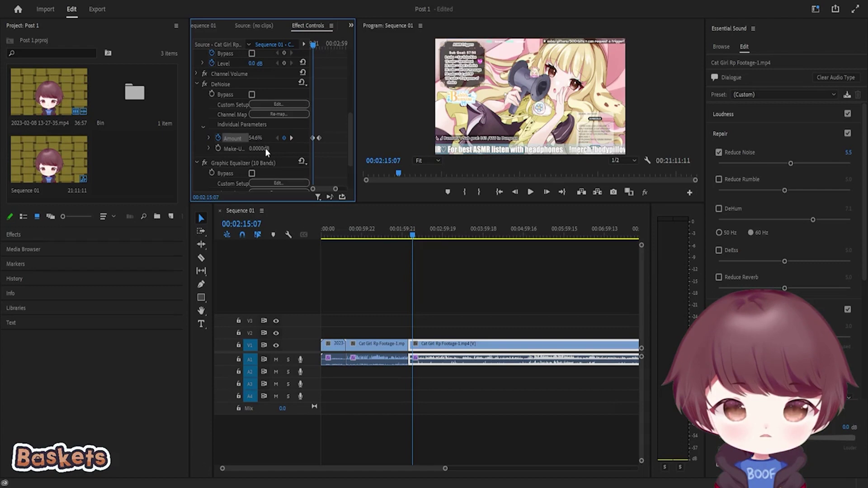
{"action": "key", "text": "Right"}
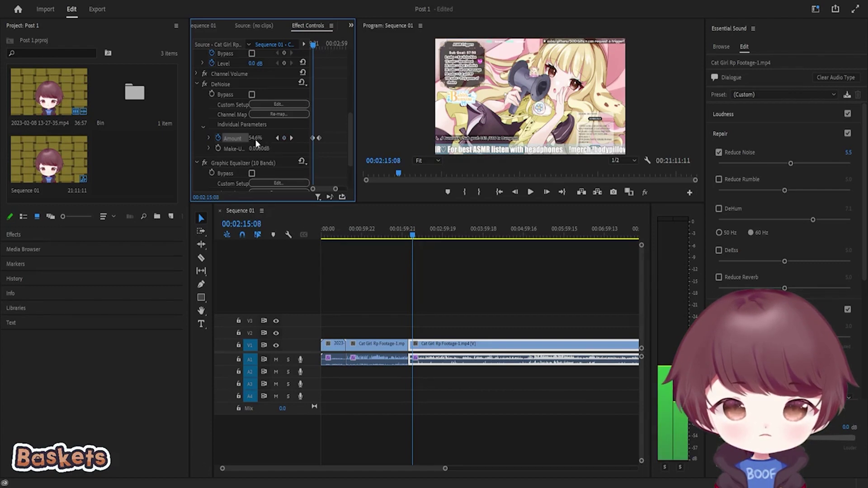
Step: Lower the DeNoise Amount at the first keyframe to about 24.5%, undoing an accidental change
{"action": "left_click", "coordinate": [209, 138]}
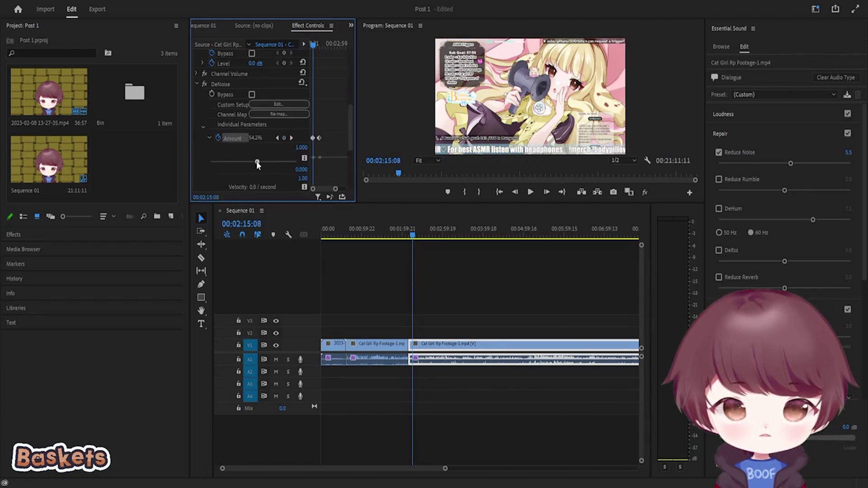
{"action": "left_click_drag", "start_coordinate": [257, 162], "coordinate": [230, 161]}
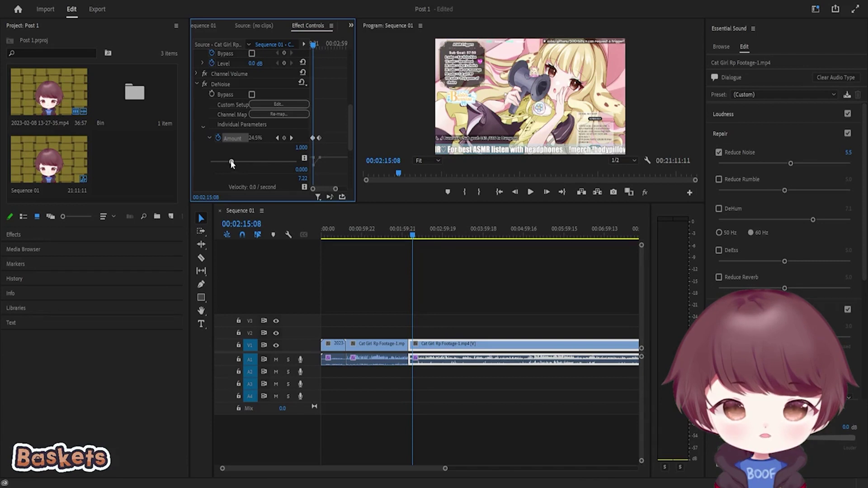
{"action": "left_click", "coordinate": [290, 138]}
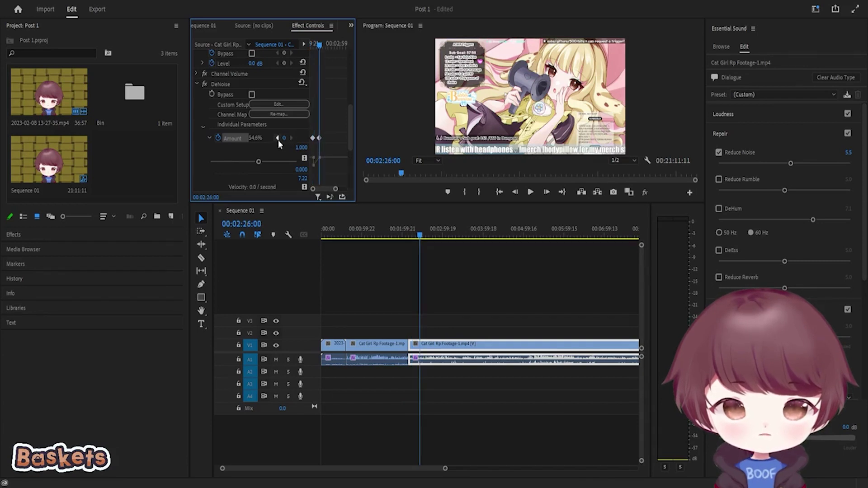
{"action": "left_click", "coordinate": [245, 163]}
{"action": "key", "text": "ctrl+z"}
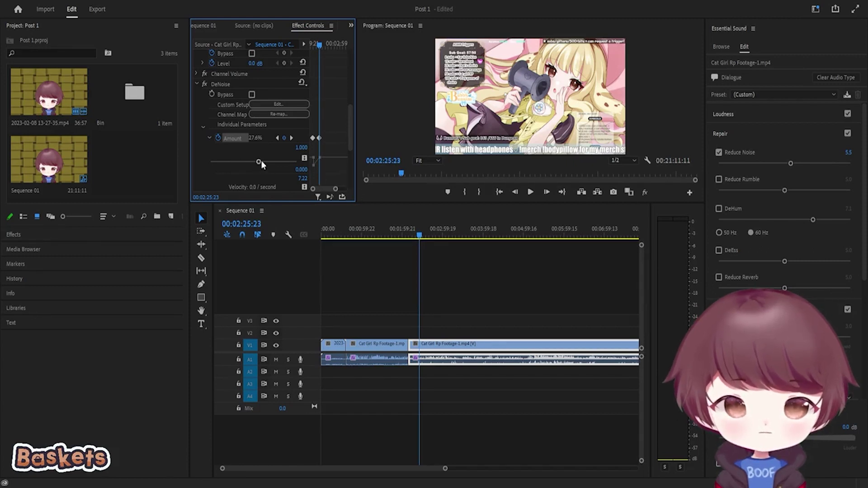
Step: Confirm the later keyframe stays near 54.5% and readjust the earlier keyframe's Amount
{"action": "left_click", "coordinate": [278, 139]}
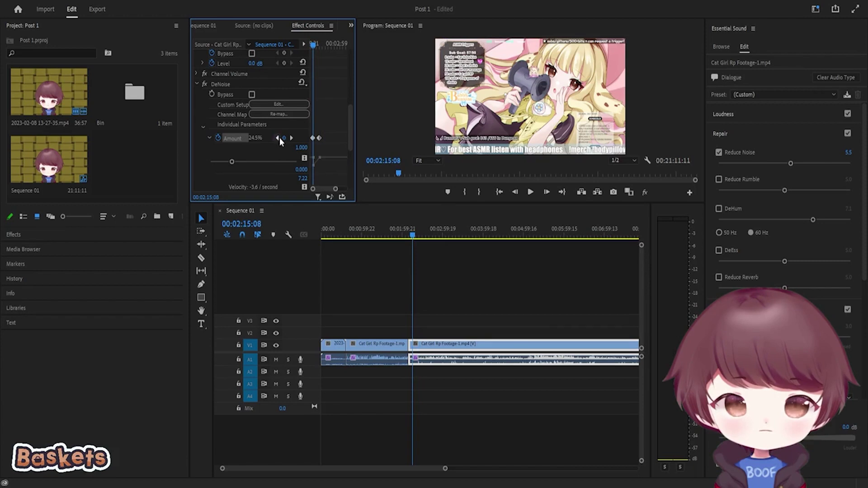
{"action": "left_click", "coordinate": [291, 137]}
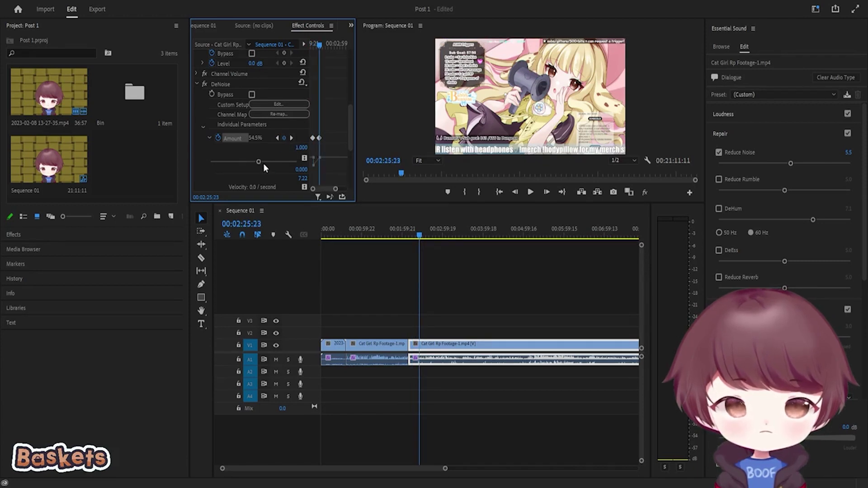
{"action": "left_click_drag", "start_coordinate": [259, 162], "coordinate": [231, 165]}
Step: Preview the reduced-DeNoise section around 02:12, leaving the playhead at 02:10:14
{"action": "left_click", "coordinate": [413, 236]}
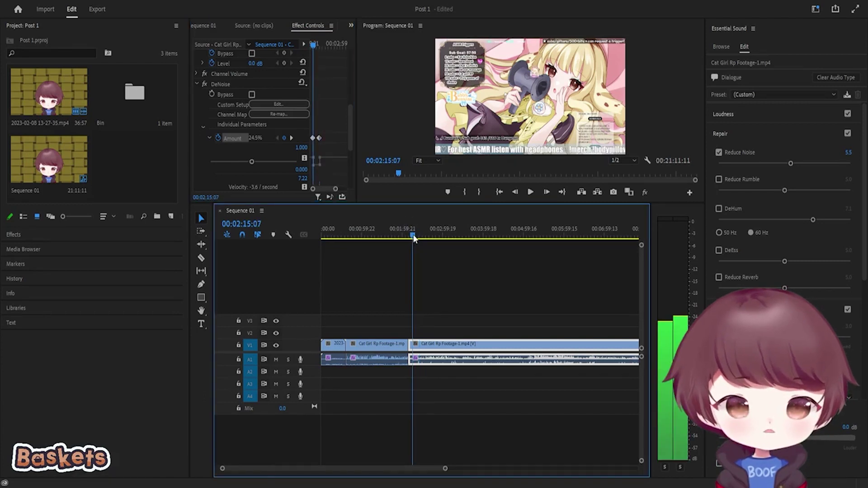
{"action": "left_click_drag", "start_coordinate": [412, 236], "coordinate": [412, 236]}
{"action": "key", "text": "space"}
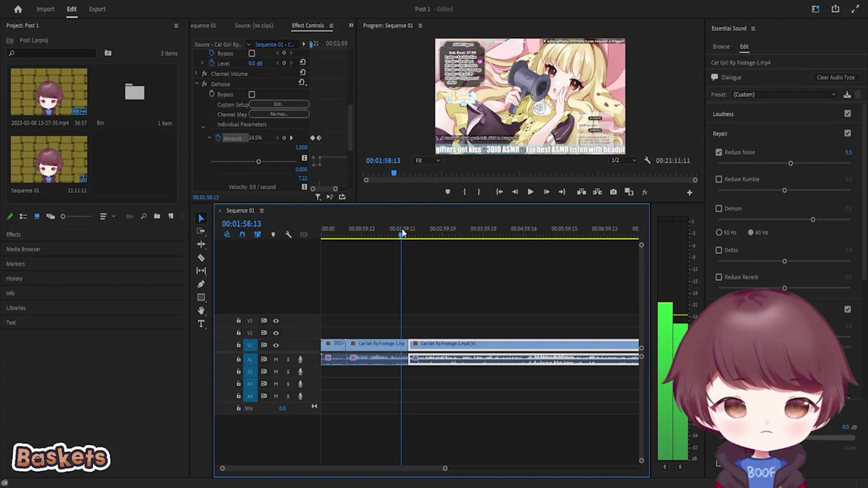
{"action": "key", "text": "space"}
{"action": "left_click_drag", "start_coordinate": [412, 236], "coordinate": [408, 236]}
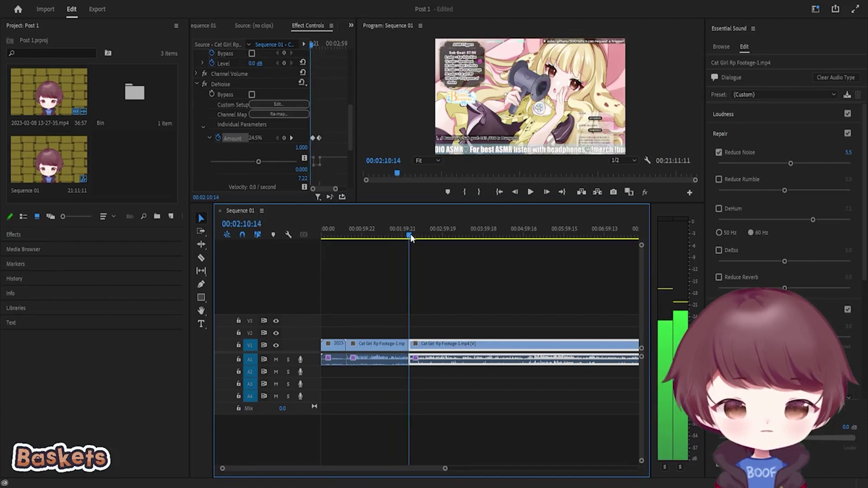
Step: Reselect the Cat Girl Rp Footage-1 clip to show its DeNoise settings
{"action": "left_click", "coordinate": [400, 295]}
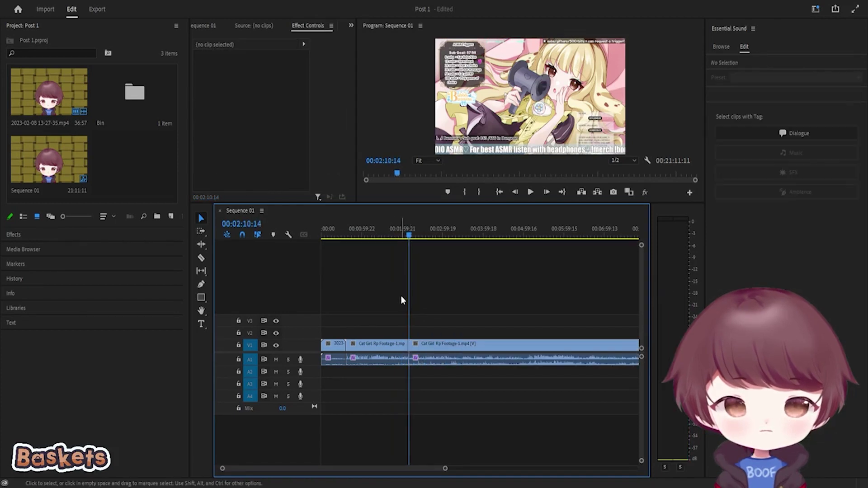
{"action": "left_click", "coordinate": [420, 356]}
{"action": "scroll", "coordinate": [265, 164], "scroll_direction": "down", "scroll_amount": 10}
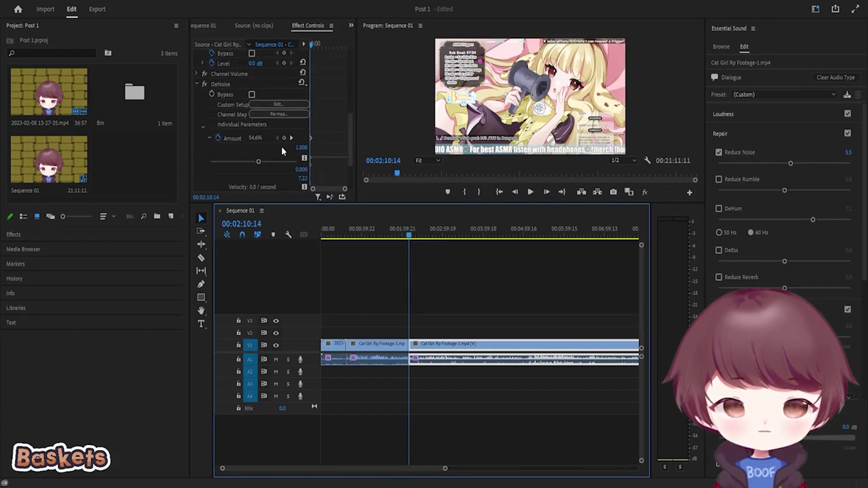
{"action": "key", "text": "space"}
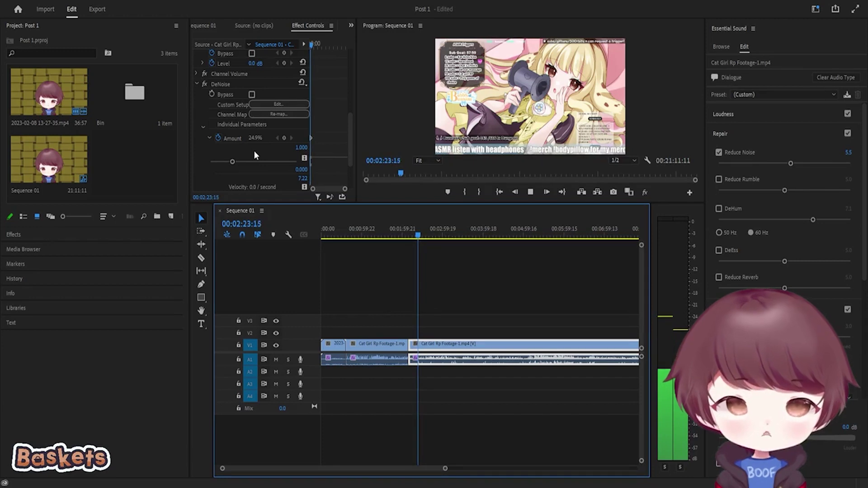
{"action": "left_click_drag", "start_coordinate": [255, 138], "coordinate": [346, 137]}
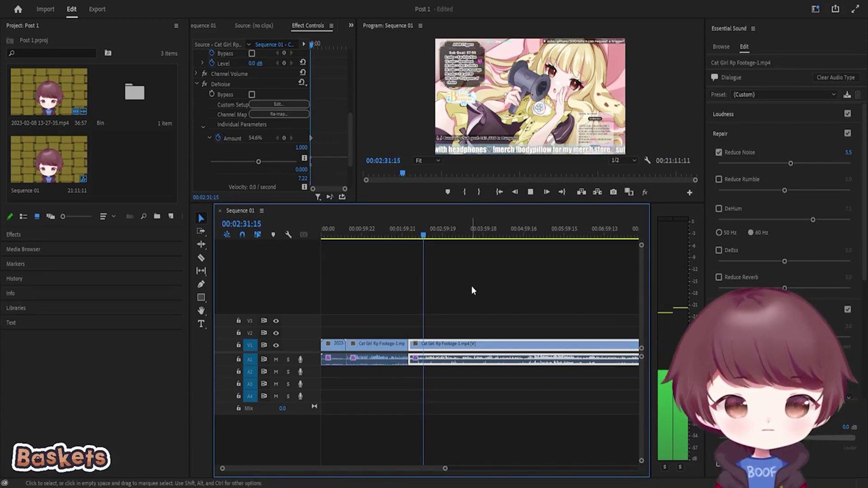
{"action": "key", "text": "space"}
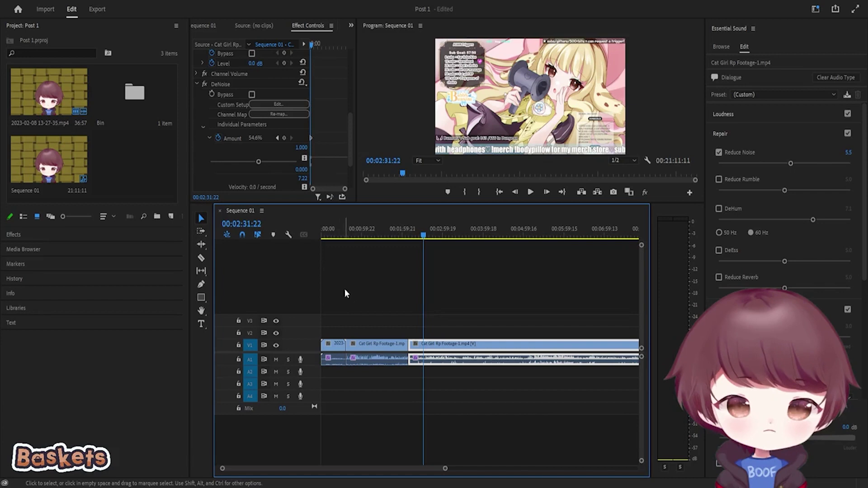